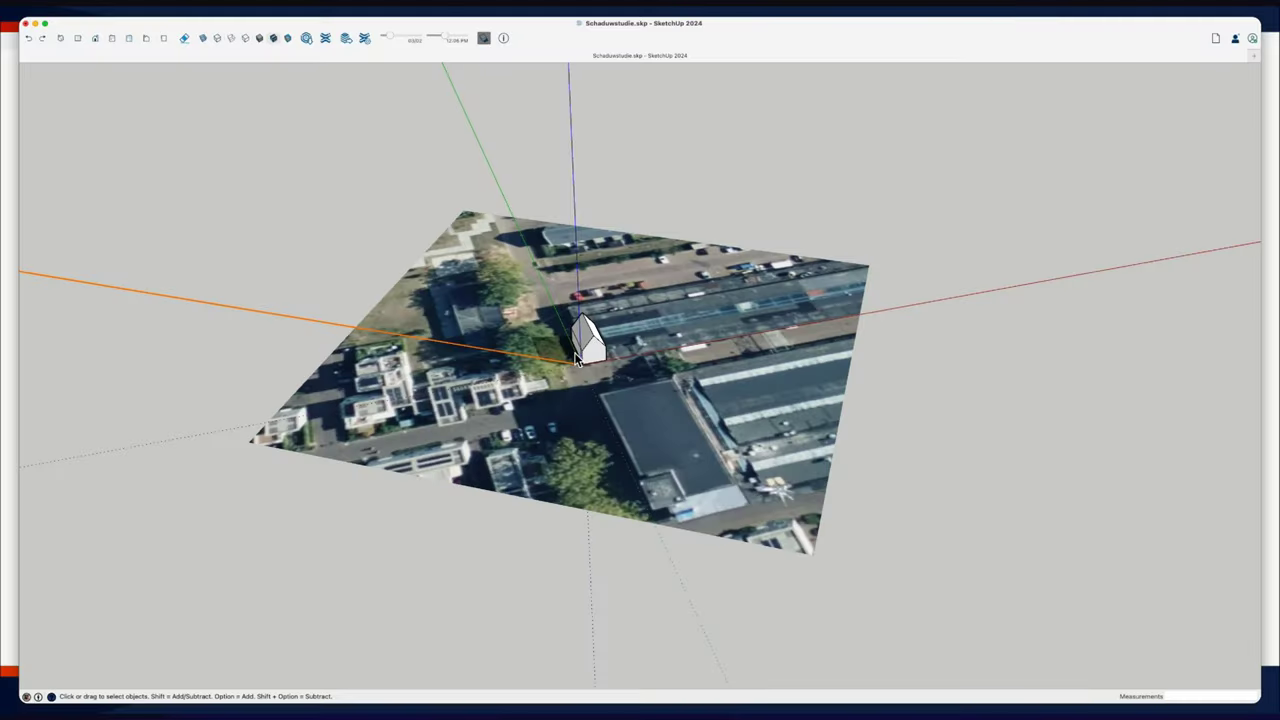
Orbit and zoom in for a close oblique view of the white gabled house on its aerial photo
mouse_move(631, 352)
mouse_down()
mouse_move(574, 352)
mouse_move(569, 406)
mouse_move(593, 404)
mouse_up()
mouse_move(593, 404)
middle_down()
mouse_move(571, 436)
mouse_move(733, 456)
mouse_move(628, 451)
mouse_move(701, 436)
mouse_move(614, 462)
mouse_move(806, 438)
mouse_move(598, 433)
mouse_move(712, 400)
mouse_move(734, 295)
mouse_move(711, 317)
mouse_move(688, 399)
middle_up()
scroll(712, 318, up, 3)
scroll(688, 401, up, 3)
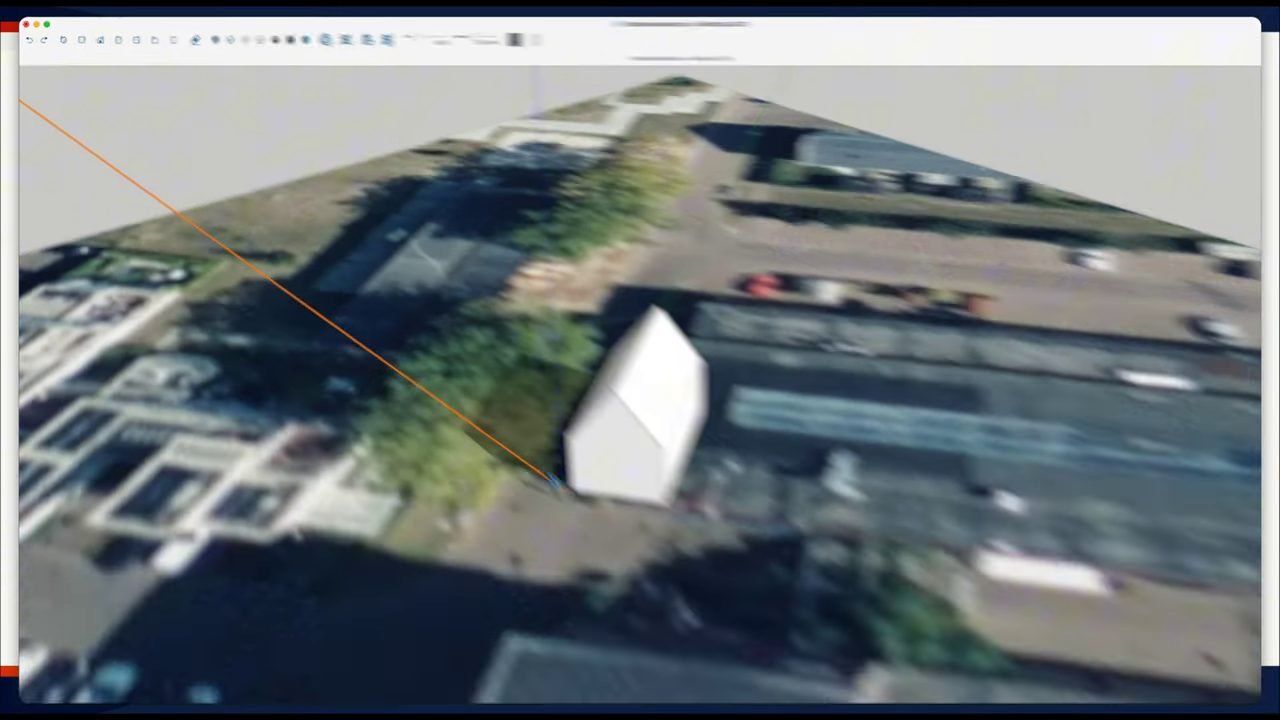
Start a 2D Graphic export and create a new folder named Map
click(100, 18)
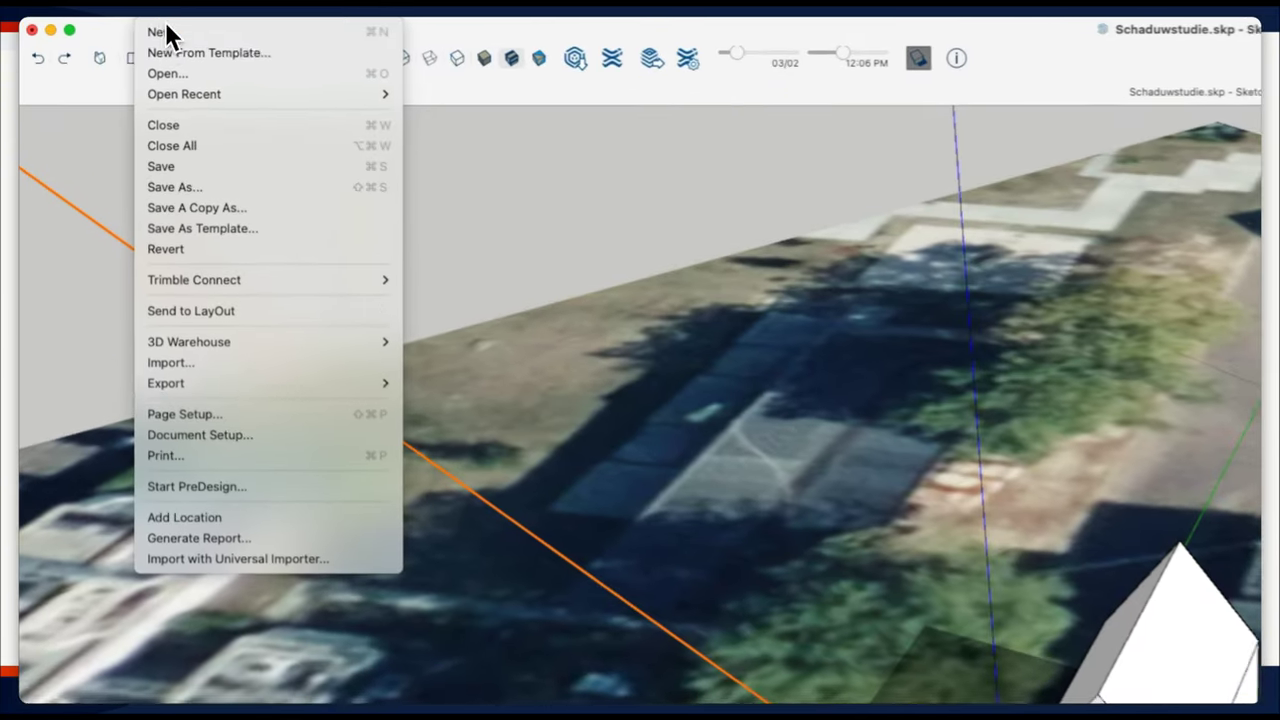
mouse_move(270, 151)
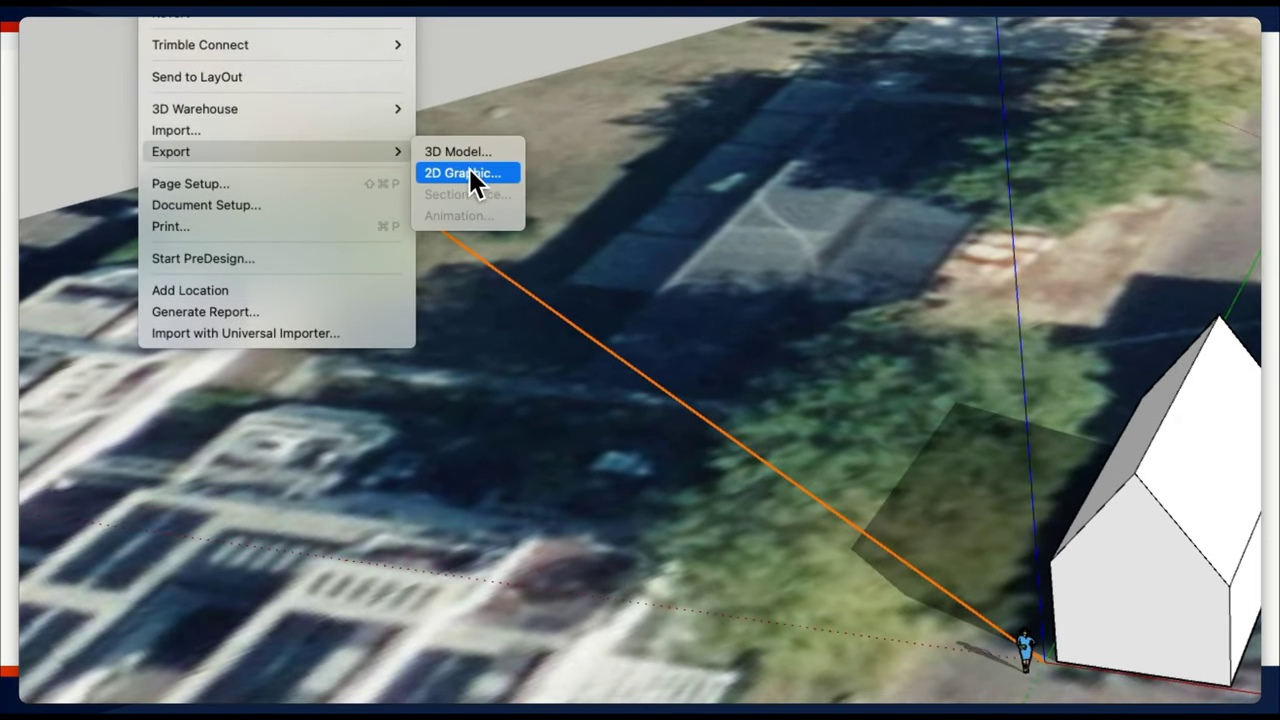
click(470, 170)
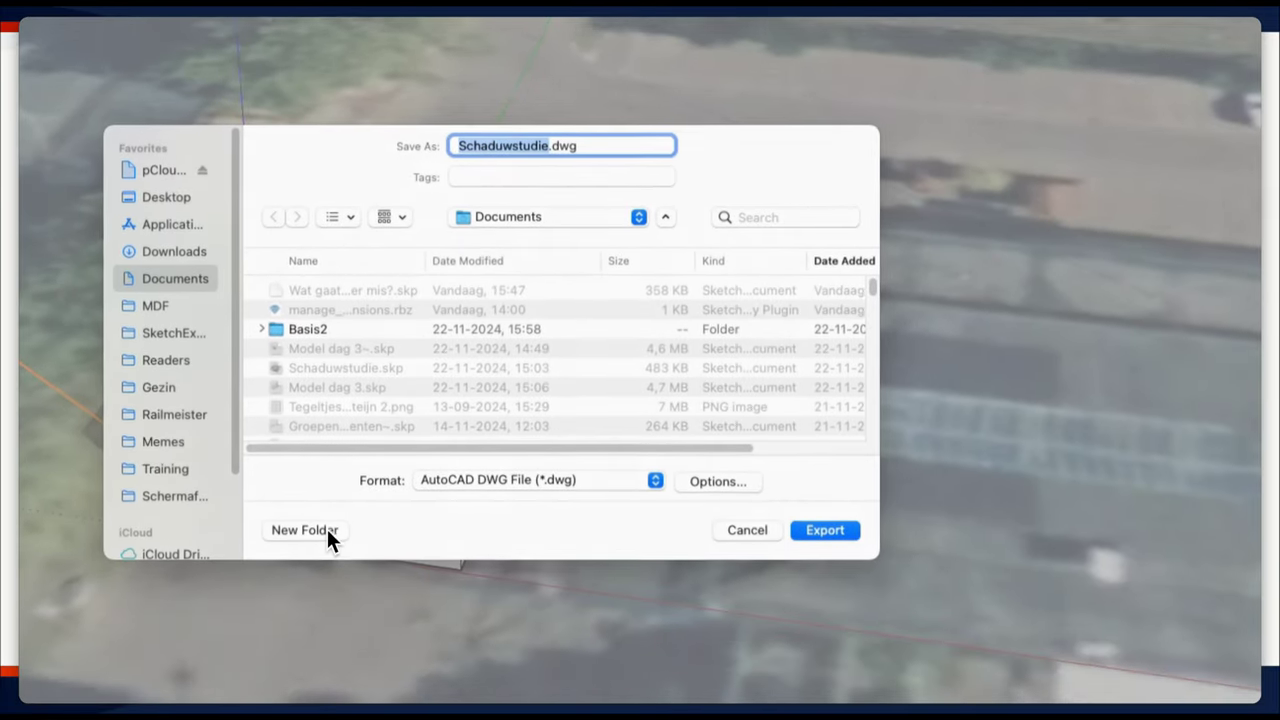
click(327, 529)
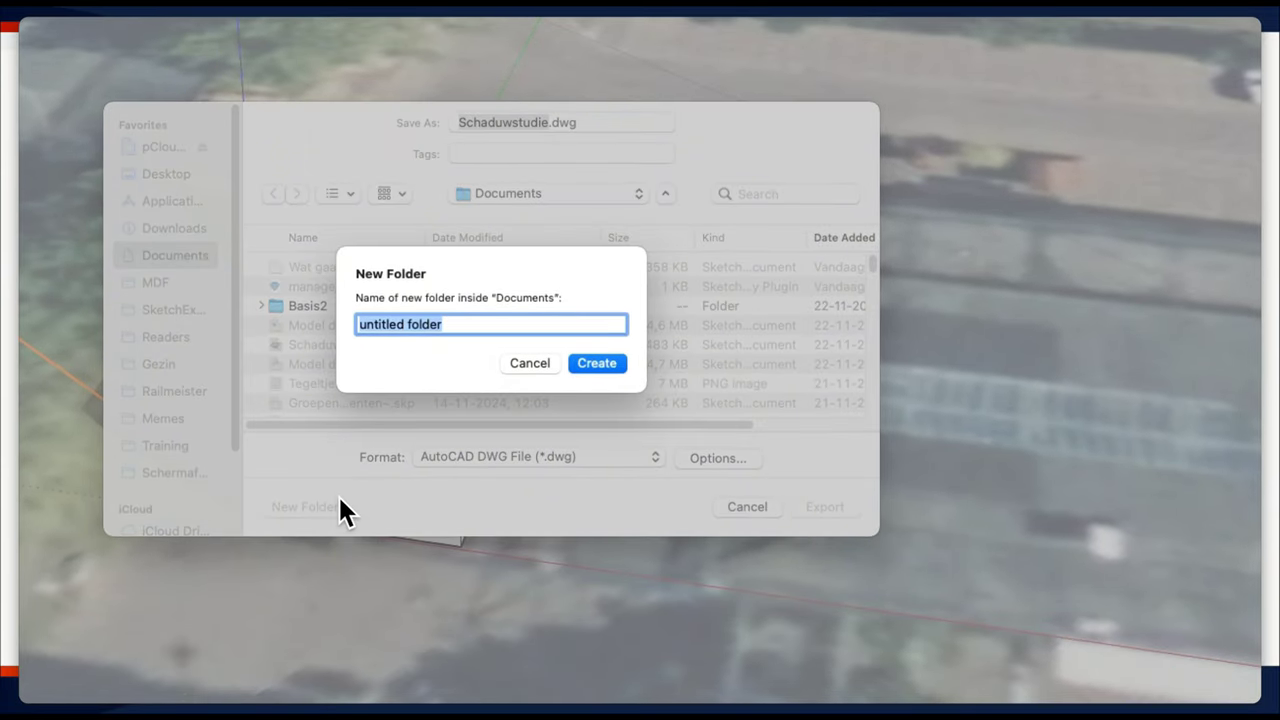
text(Map)
key(Return)
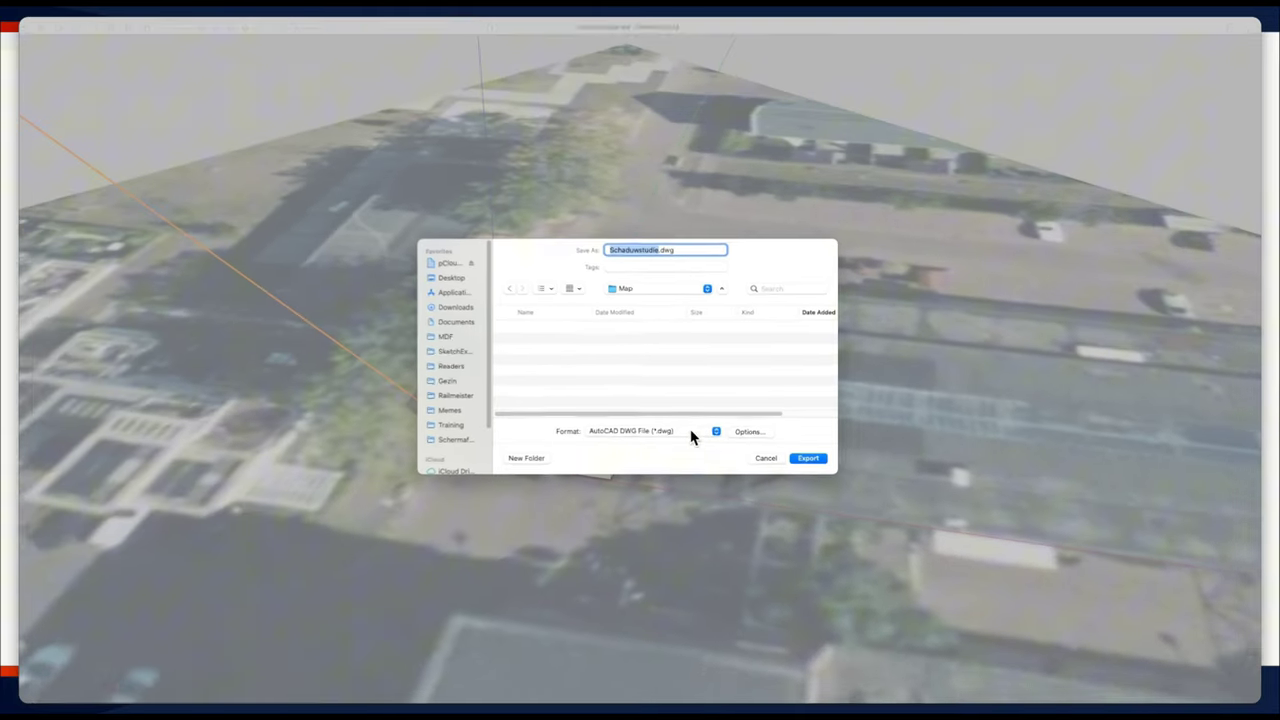
Export the view into Map as Schaduwstudie, a 1920-pixel-wide PNG
click(690, 430)
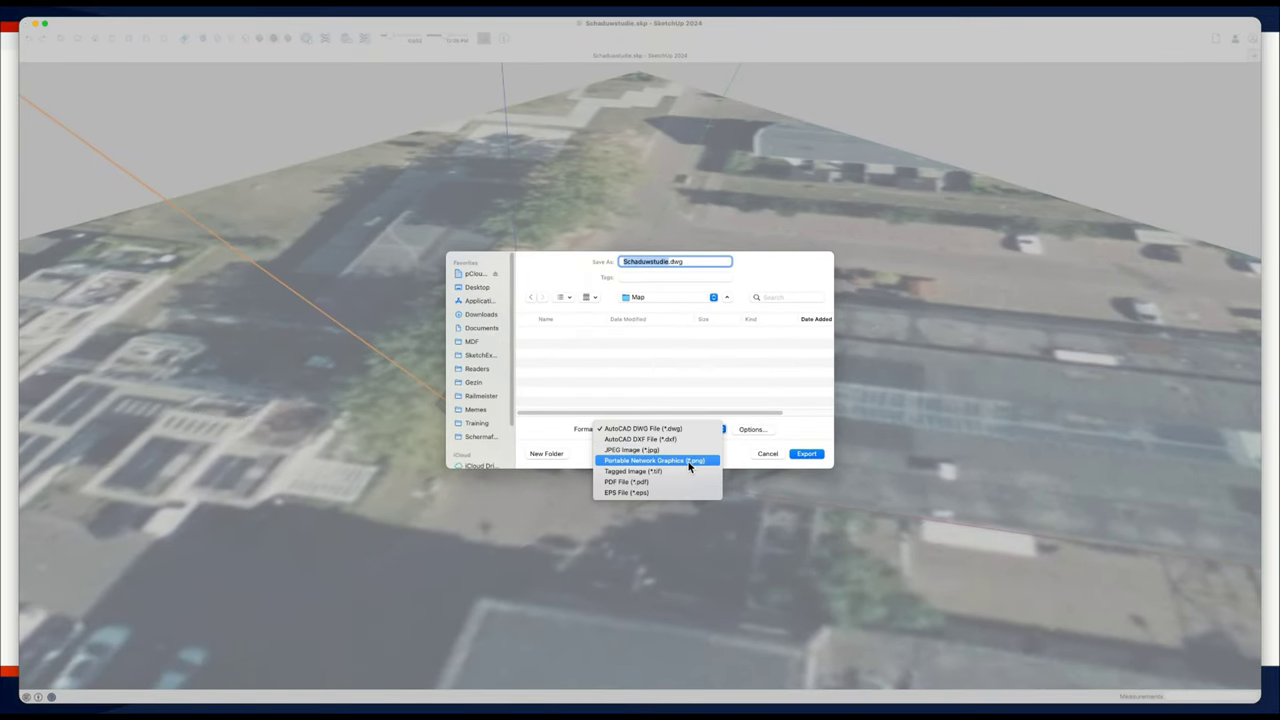
click(688, 460)
click(706, 432)
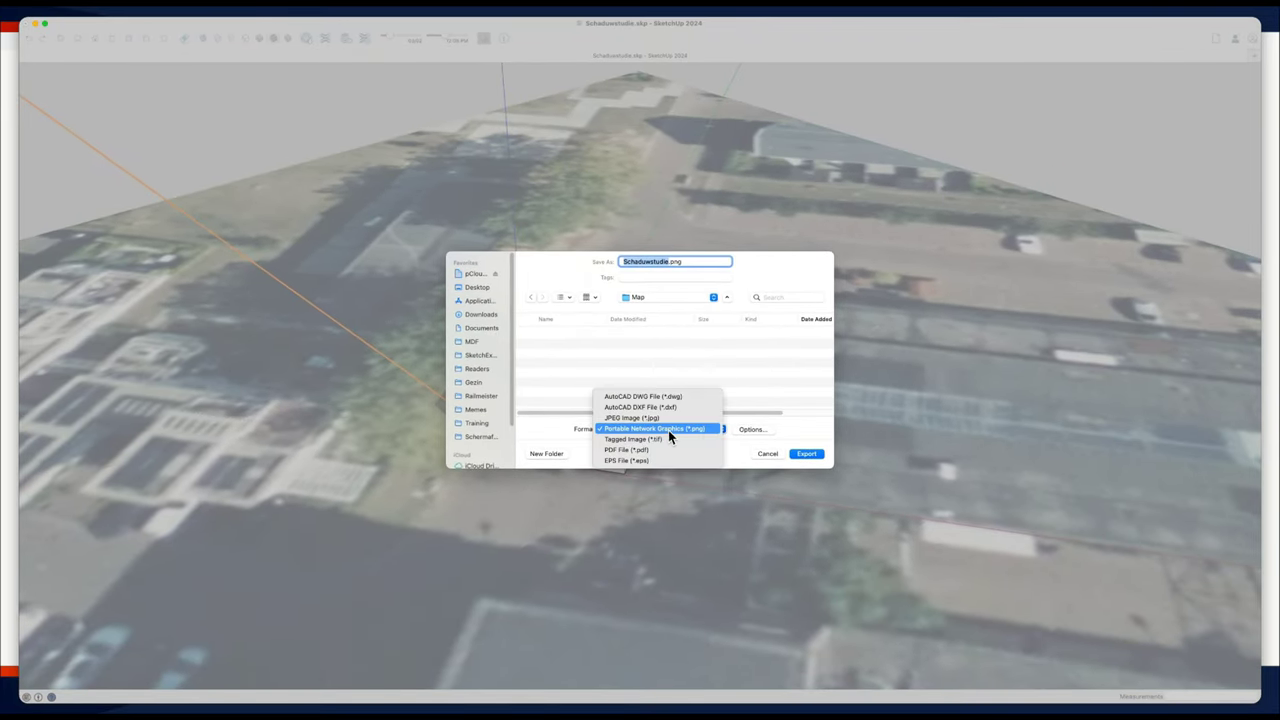
click(790, 432)
click(752, 429)
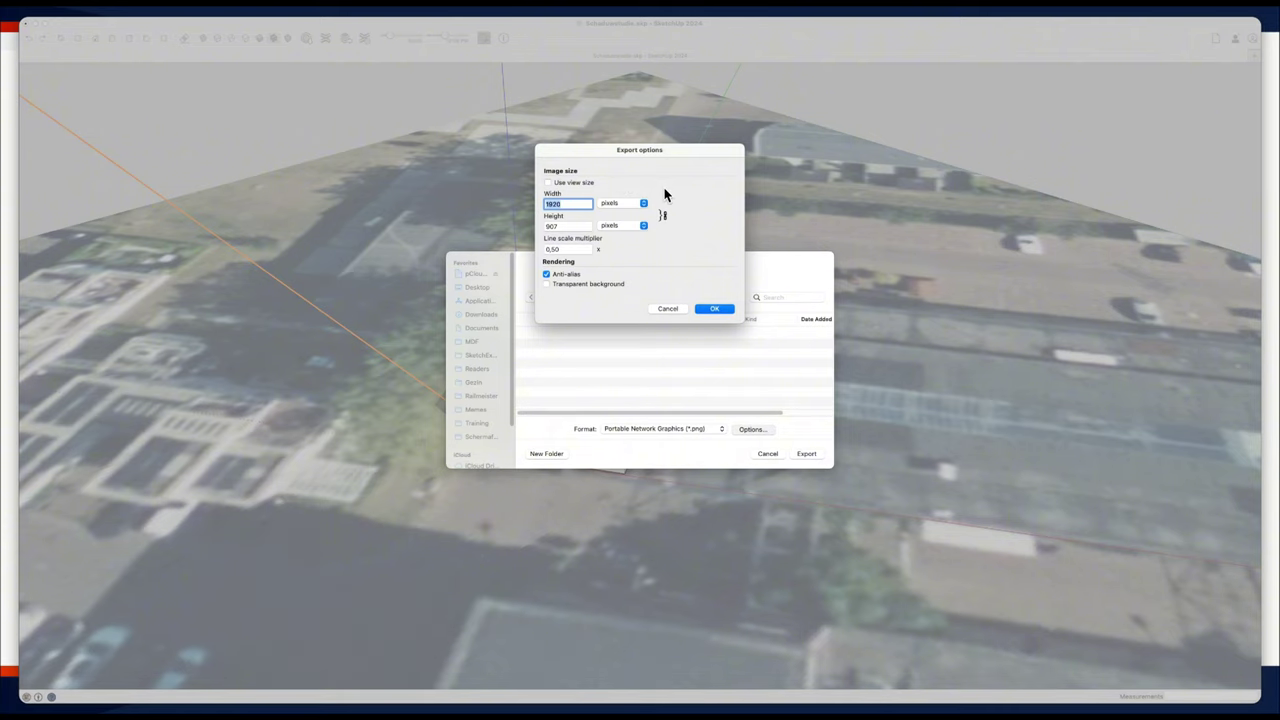
click(718, 309)
click(807, 455)
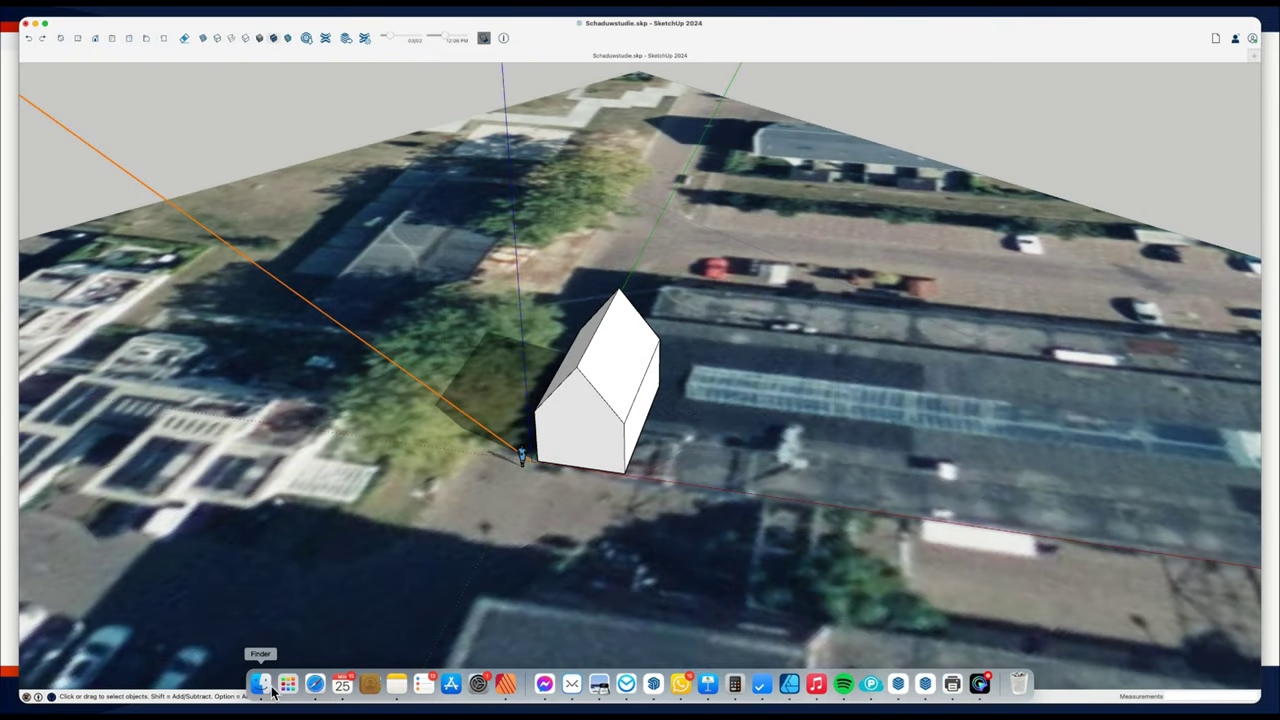
click(266, 688)
double_click(452, 266)
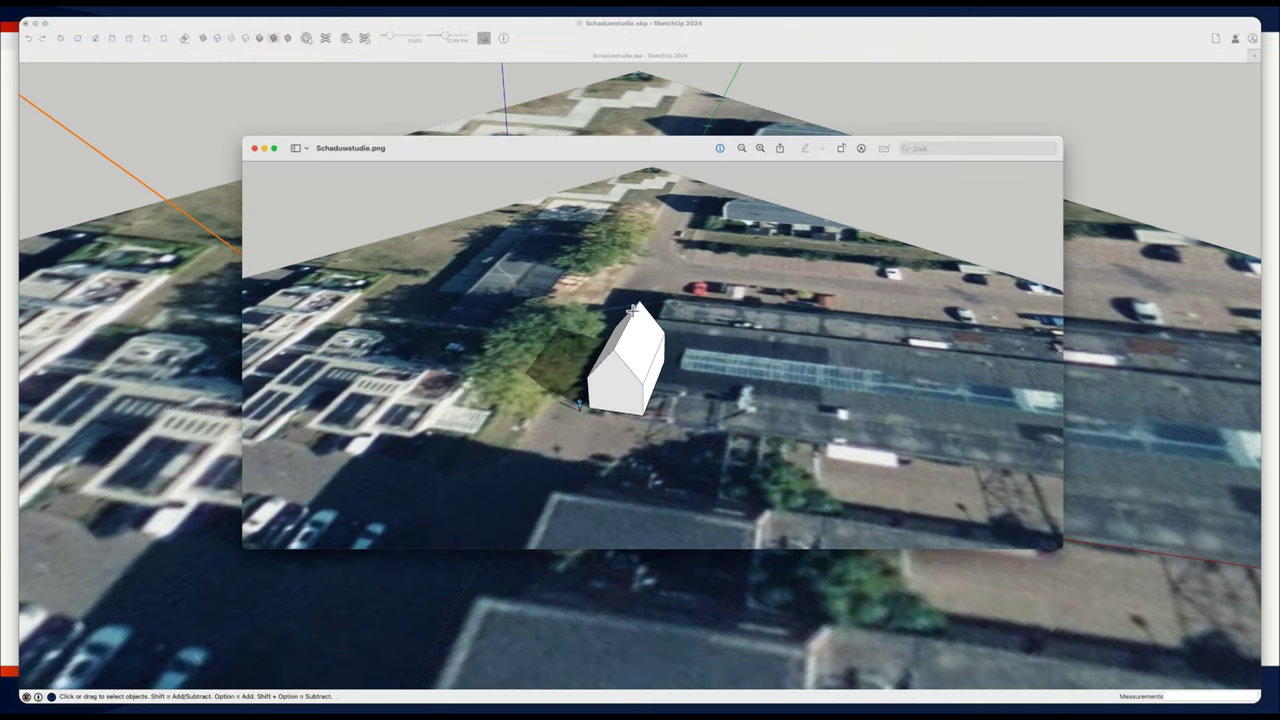
click(255, 149)
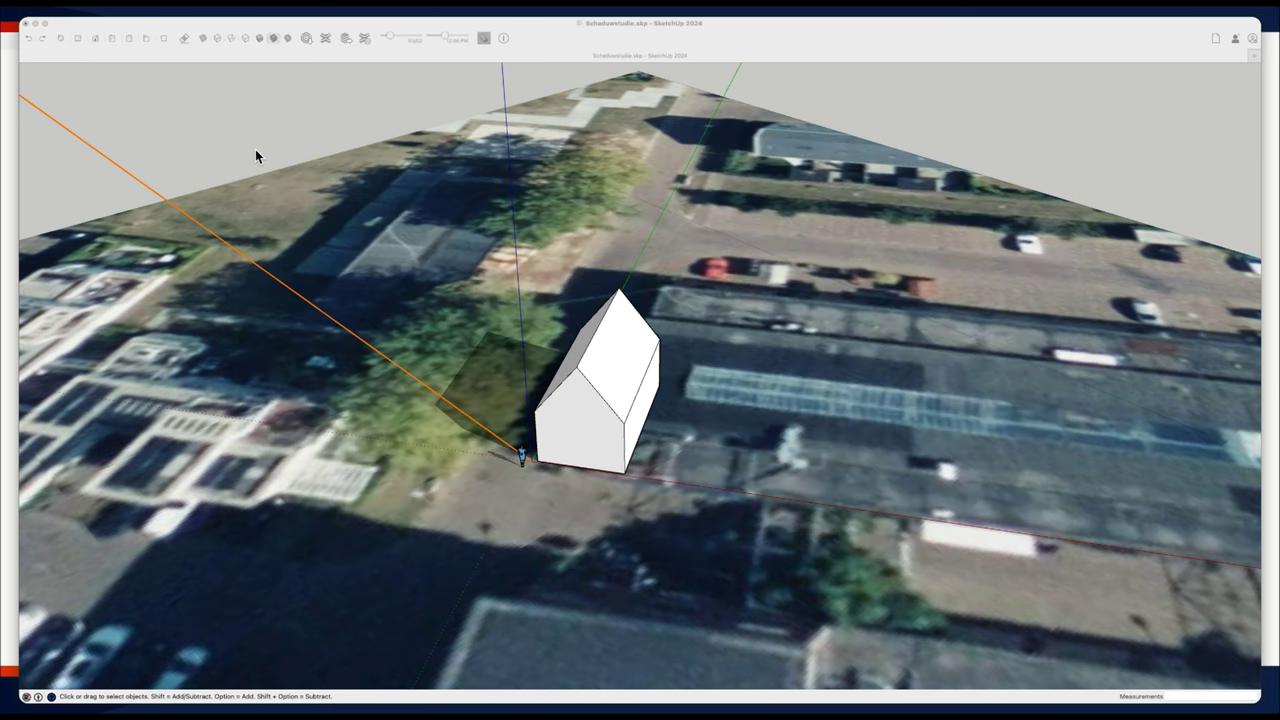
scroll(738, 384, up, 3)
Save Schaduwstudie.skp to the Mijn SketchUp-modellen project in Trimble Connect via Share Model
click(738, 391)
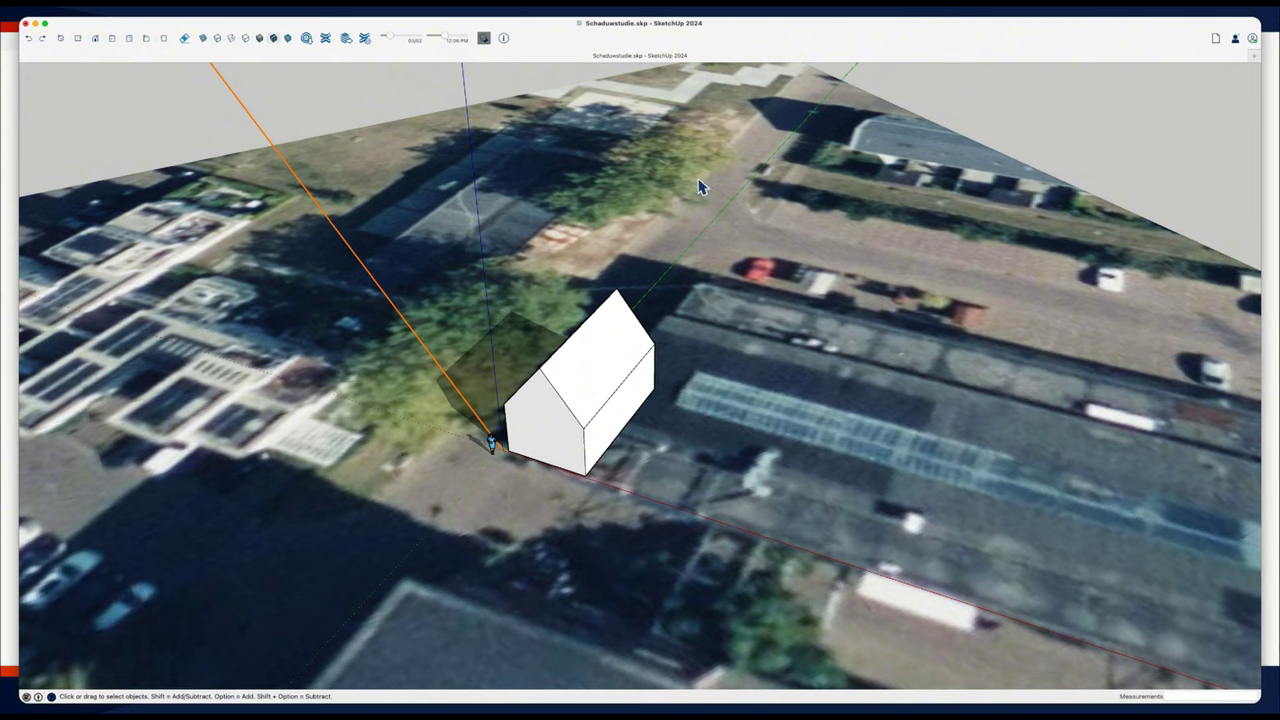
click(1235, 40)
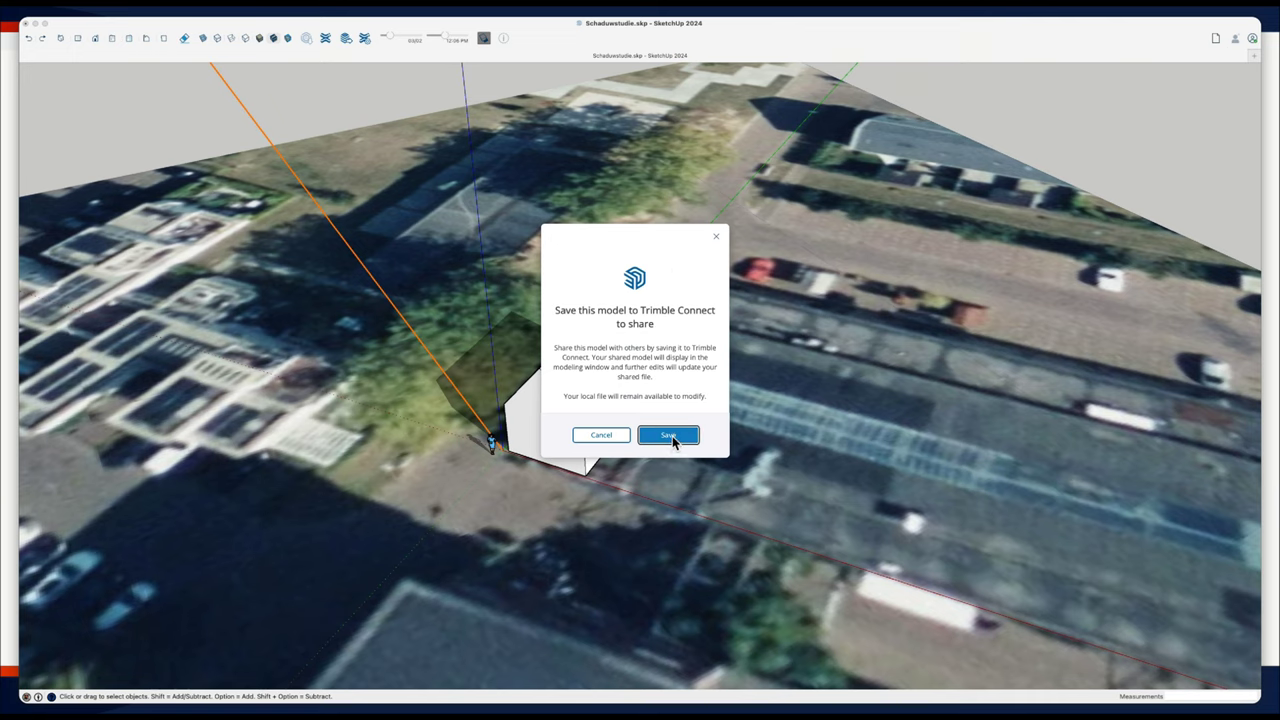
click(672, 436)
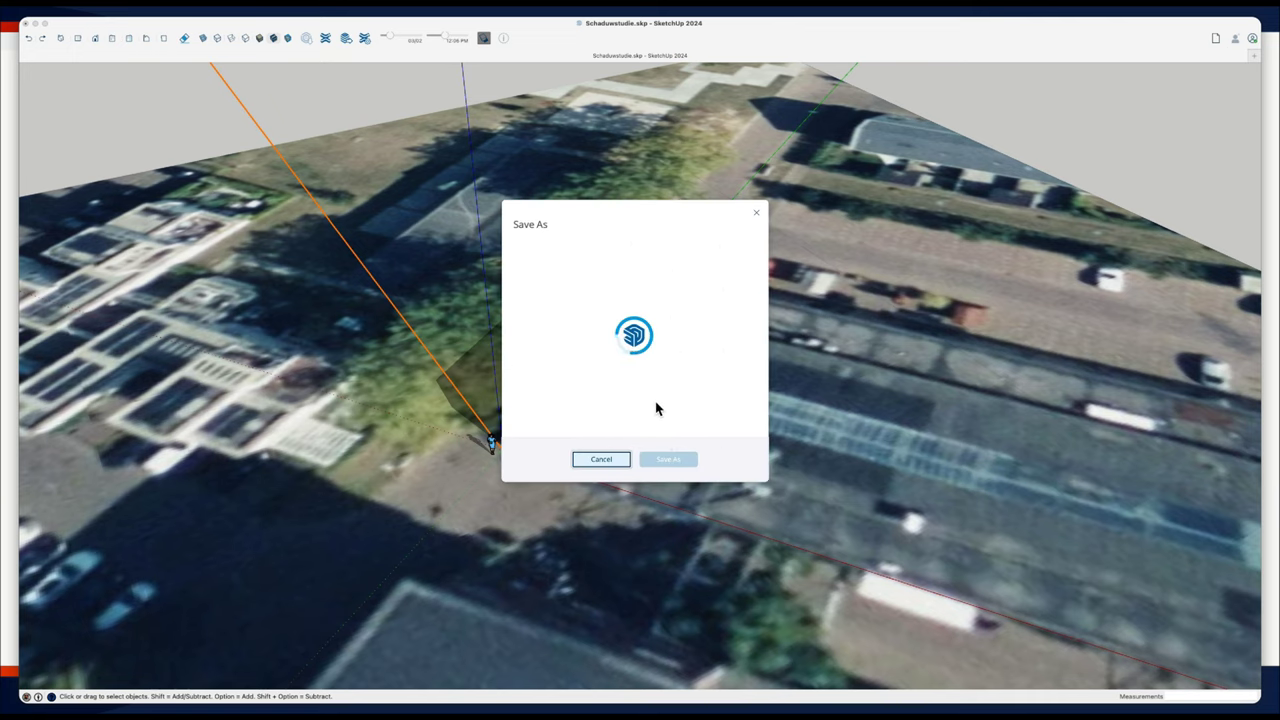
click(555, 303)
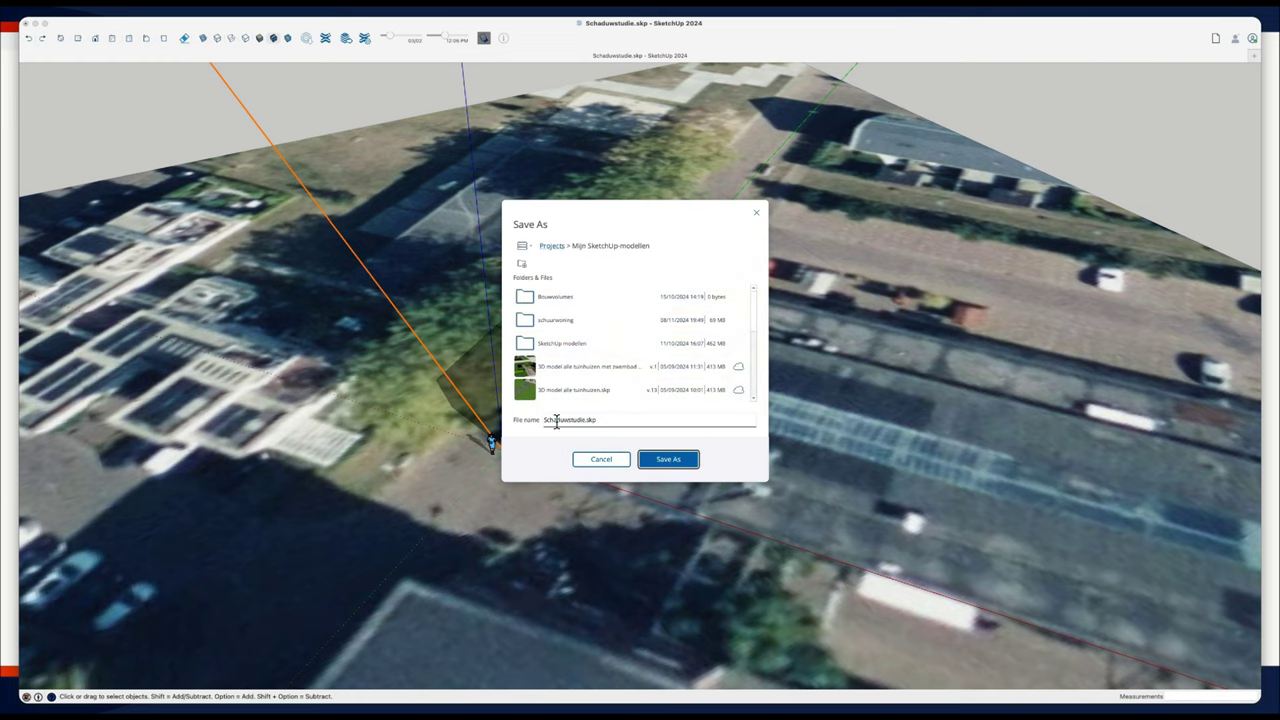
click(665, 461)
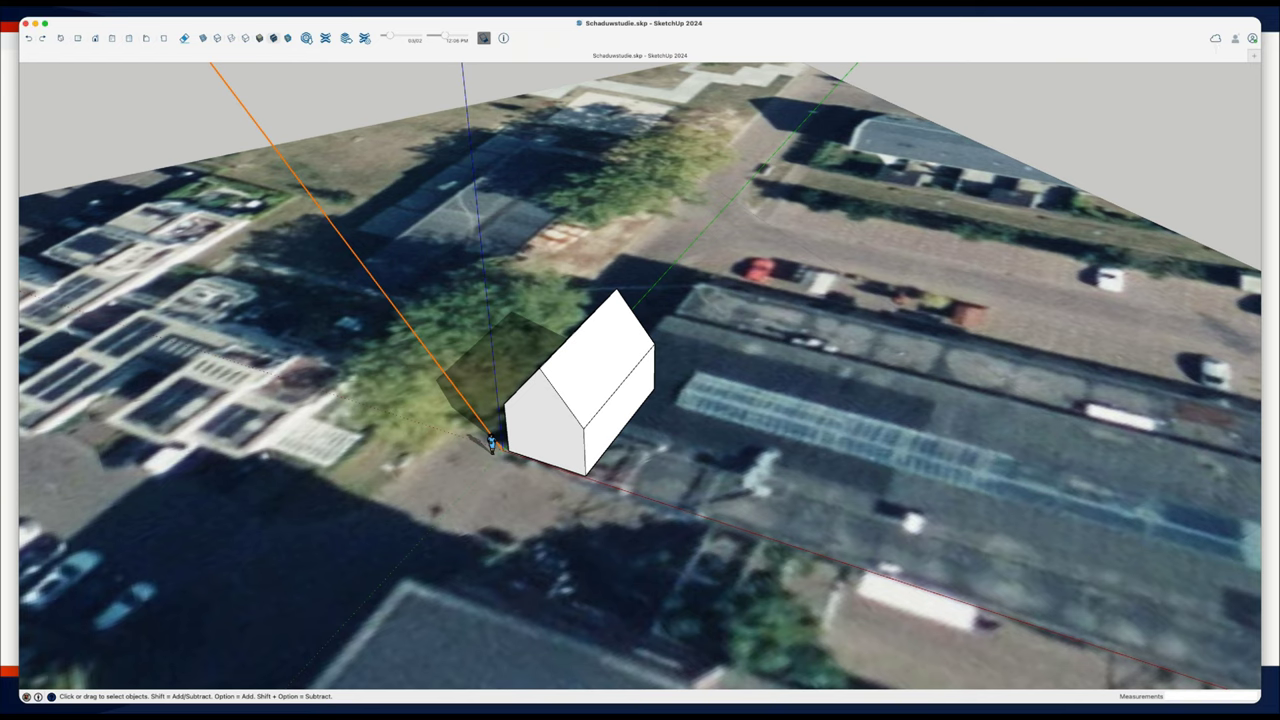
Turn on Create a sharable link for Schaduwstudie and copy the link
mouse_move(233, 108)
mouse_down()
mouse_move(394, 126)
mouse_move(455, 165)
mouse_up()
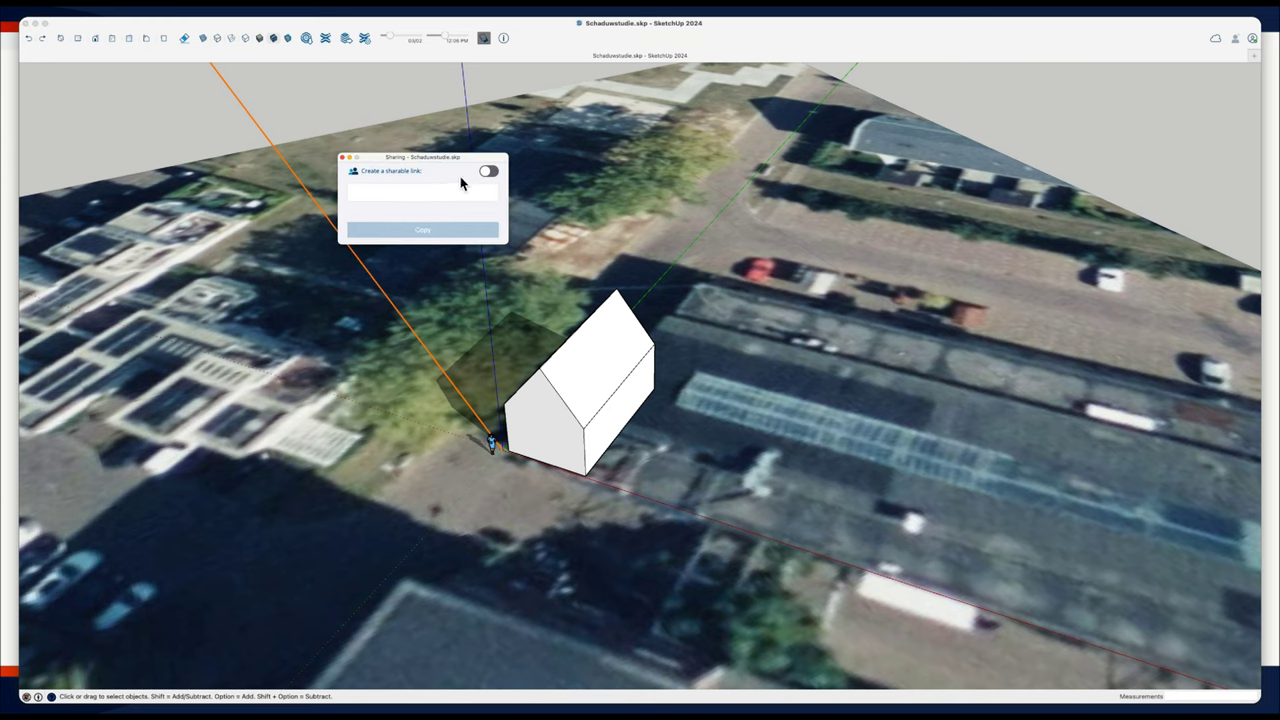
click(490, 174)
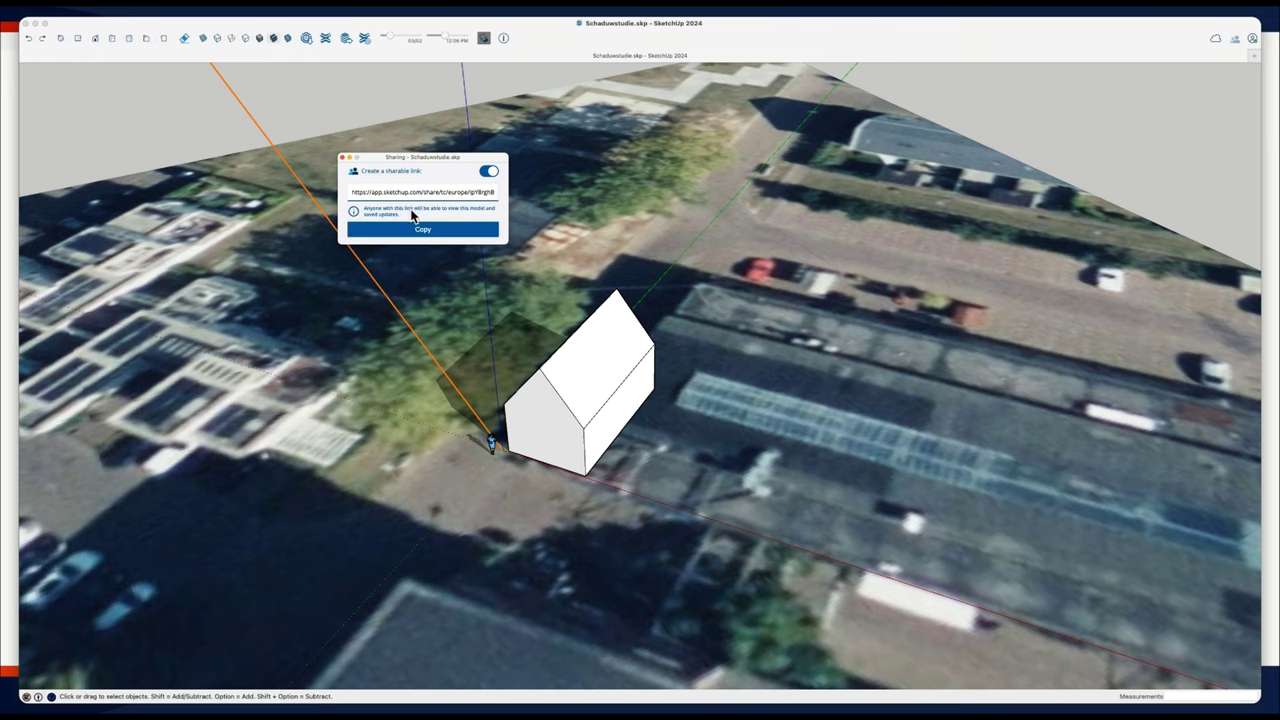
click(426, 232)
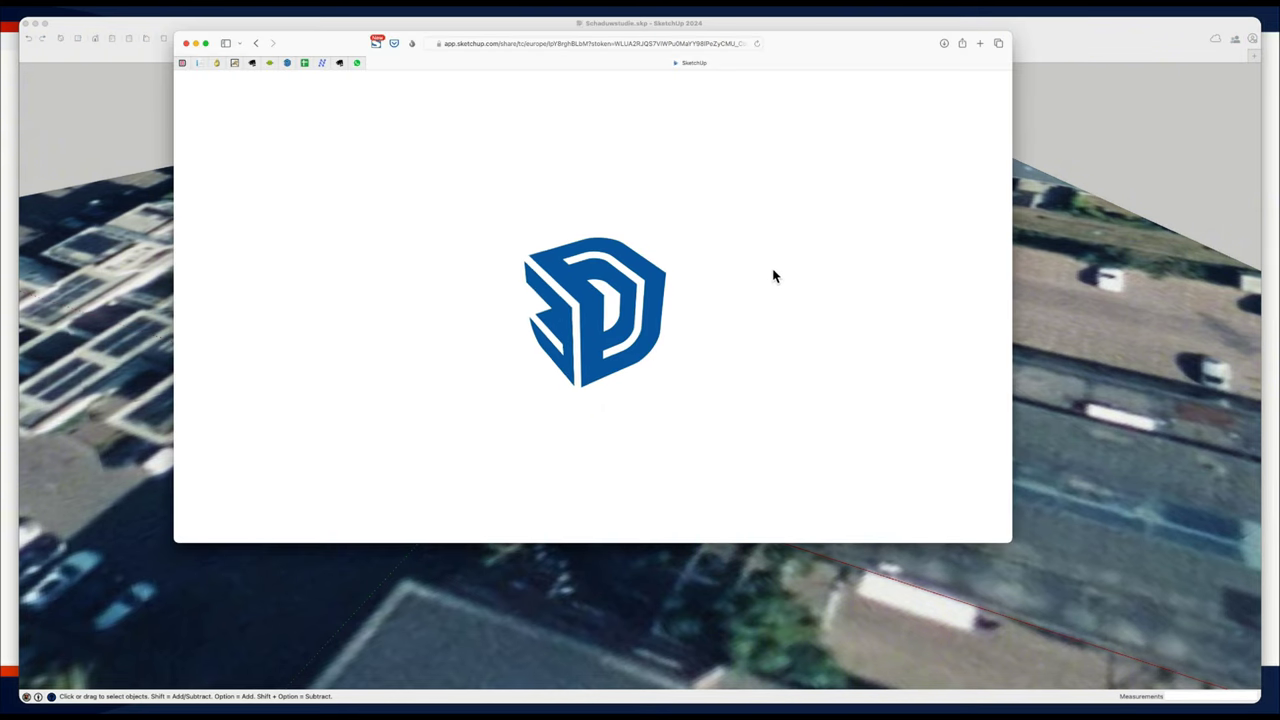
Load the shared link in Safari, orbit and pan, and measure the house's long wall
click(645, 44)
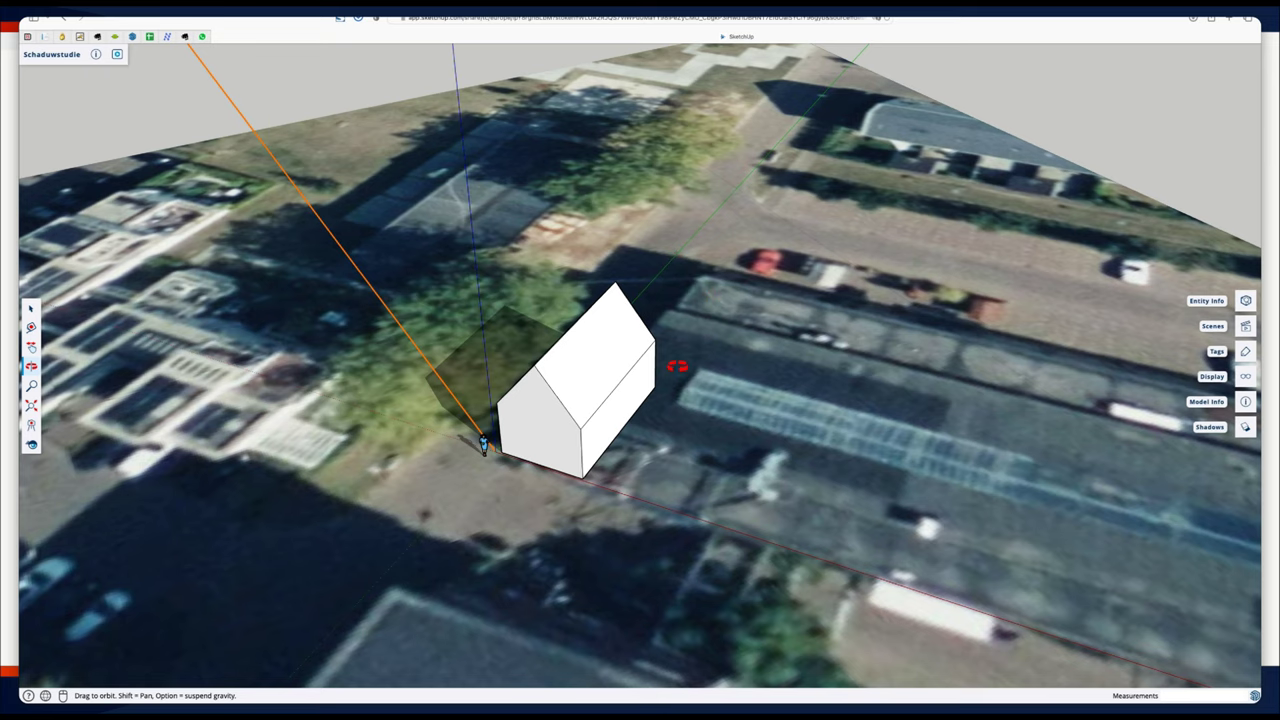
mouse_move(677, 366)
mouse_down()
mouse_move(624, 287)
mouse_move(425, 328)
mouse_up()
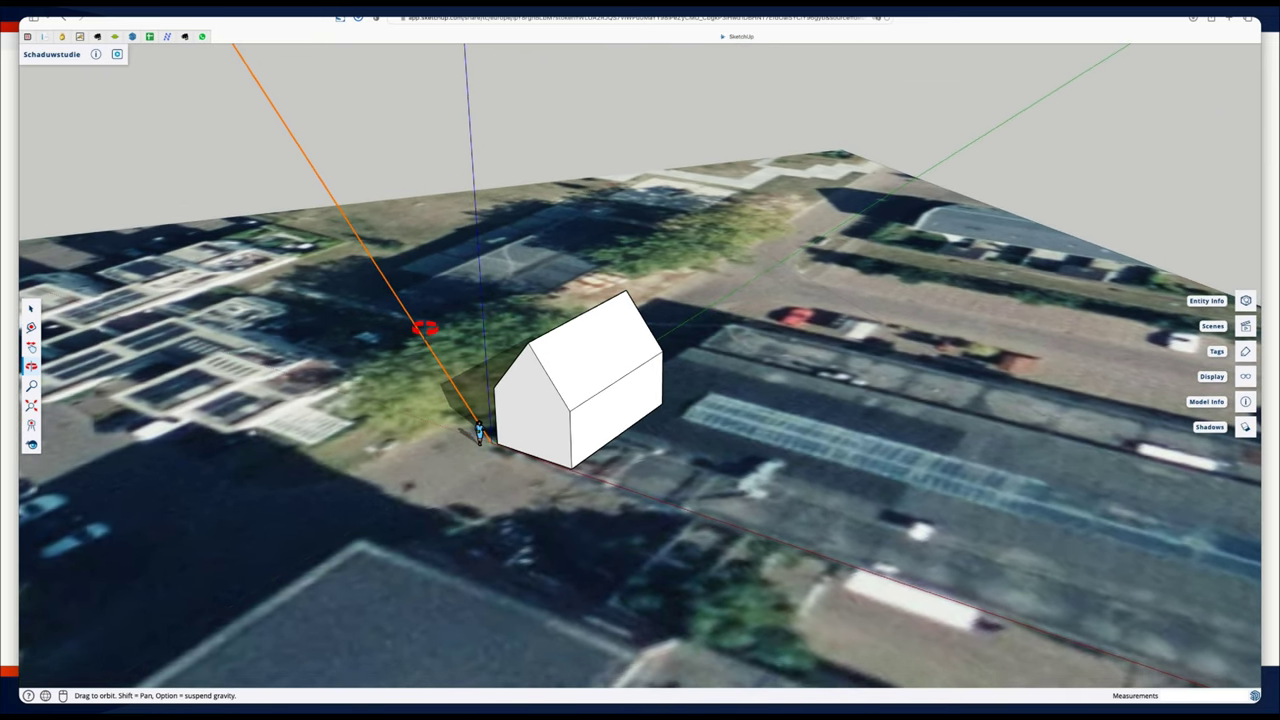
mouse_move(640, 321)
mouse_down()
mouse_move(829, 289)
mouse_move(306, 354)
mouse_move(20, 360)
mouse_up()
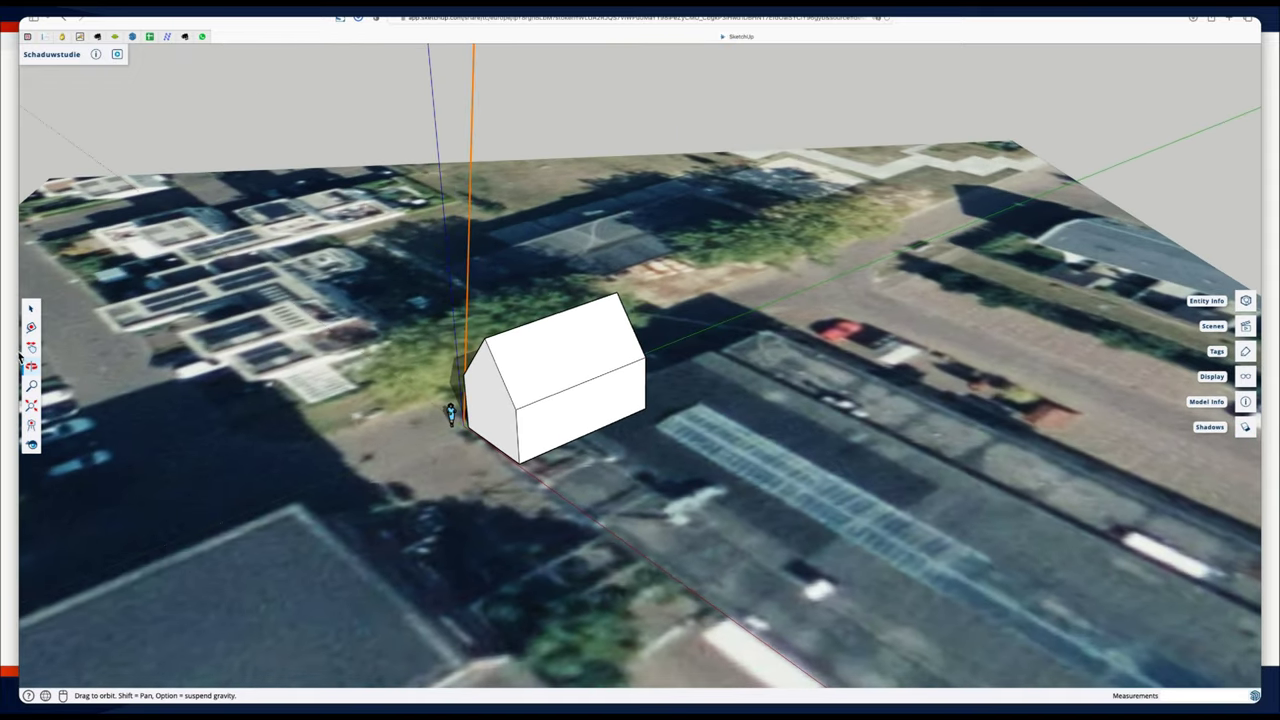
click(31, 347)
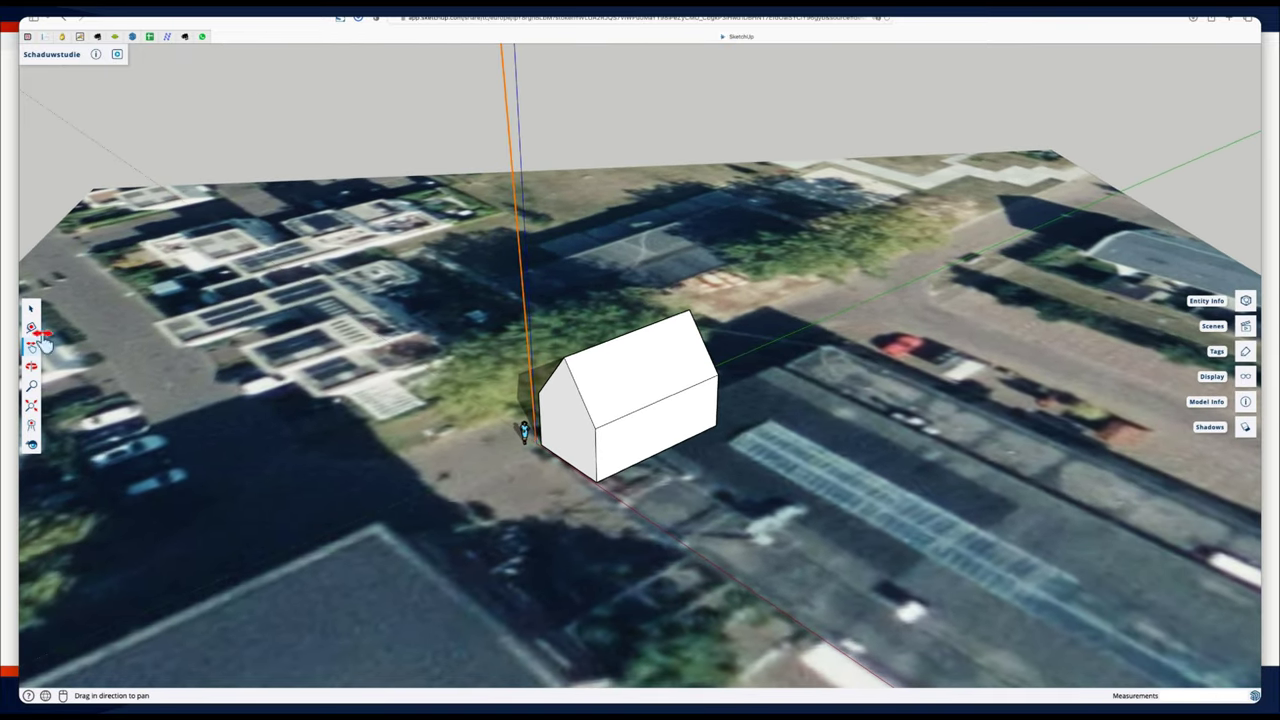
click(32, 328)
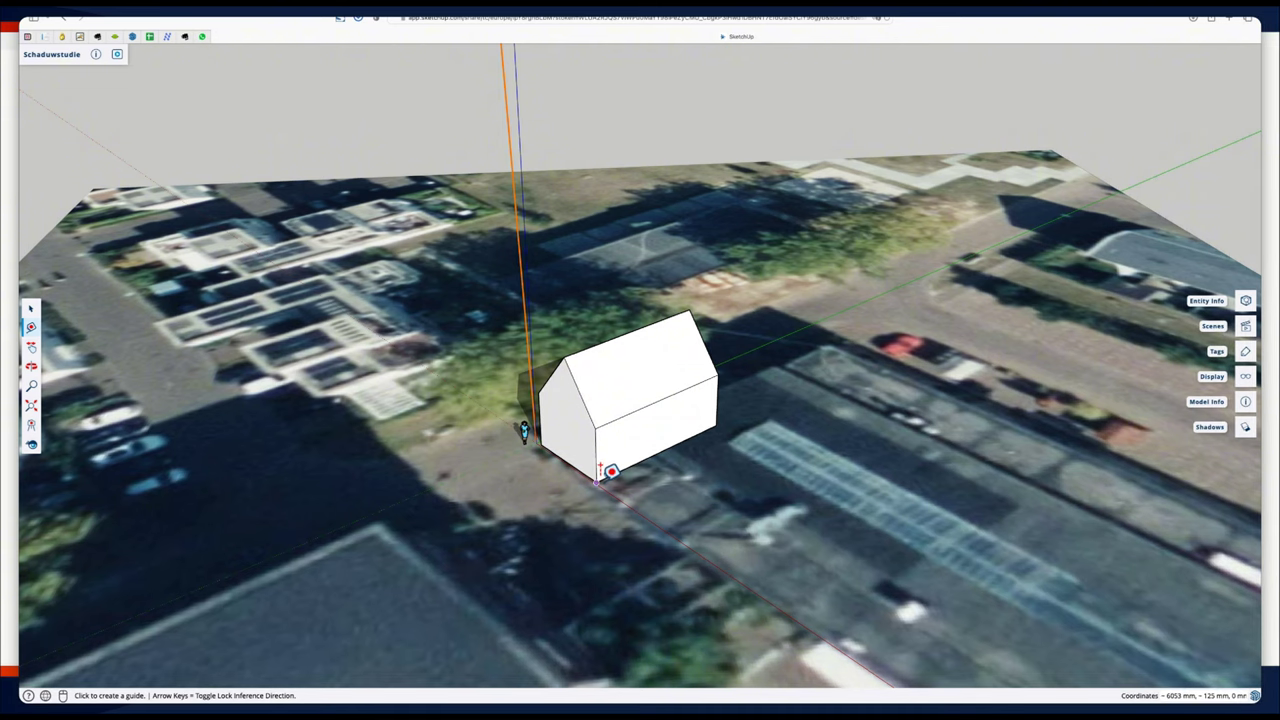
click(716, 425)
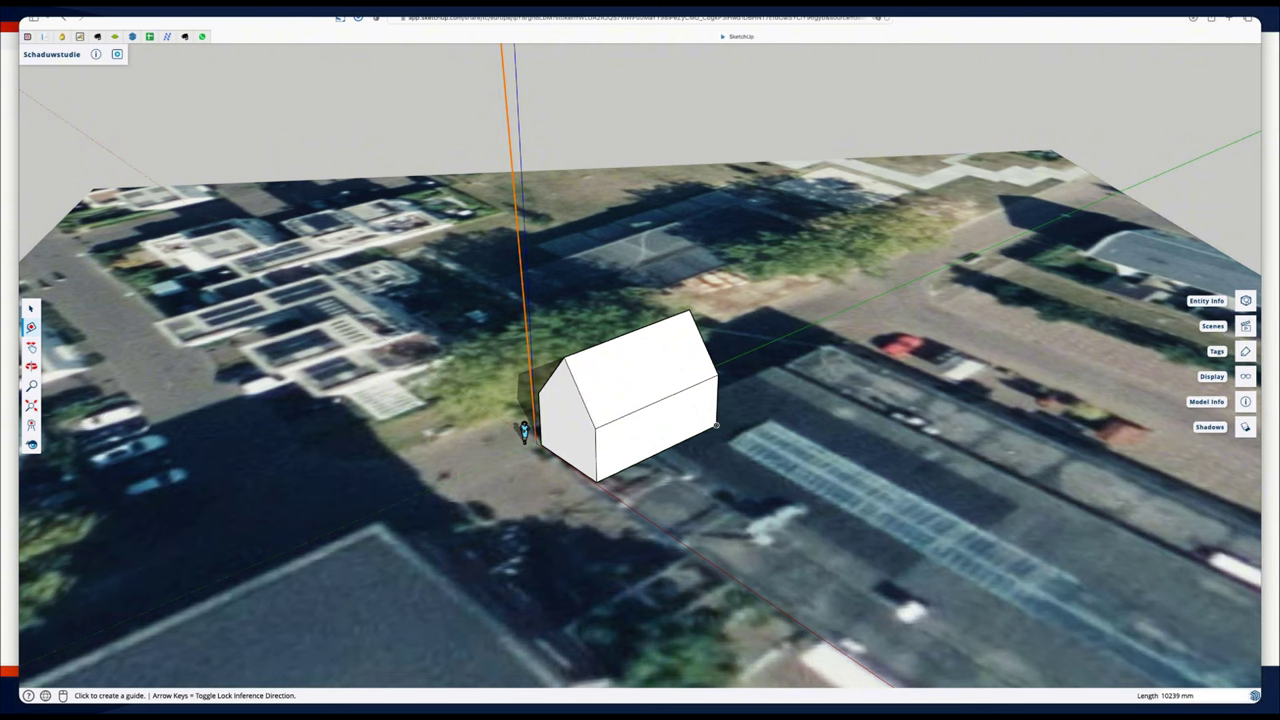
Open and collapse the Tags and Scenes panels, then orbit around the house again
click(1246, 354)
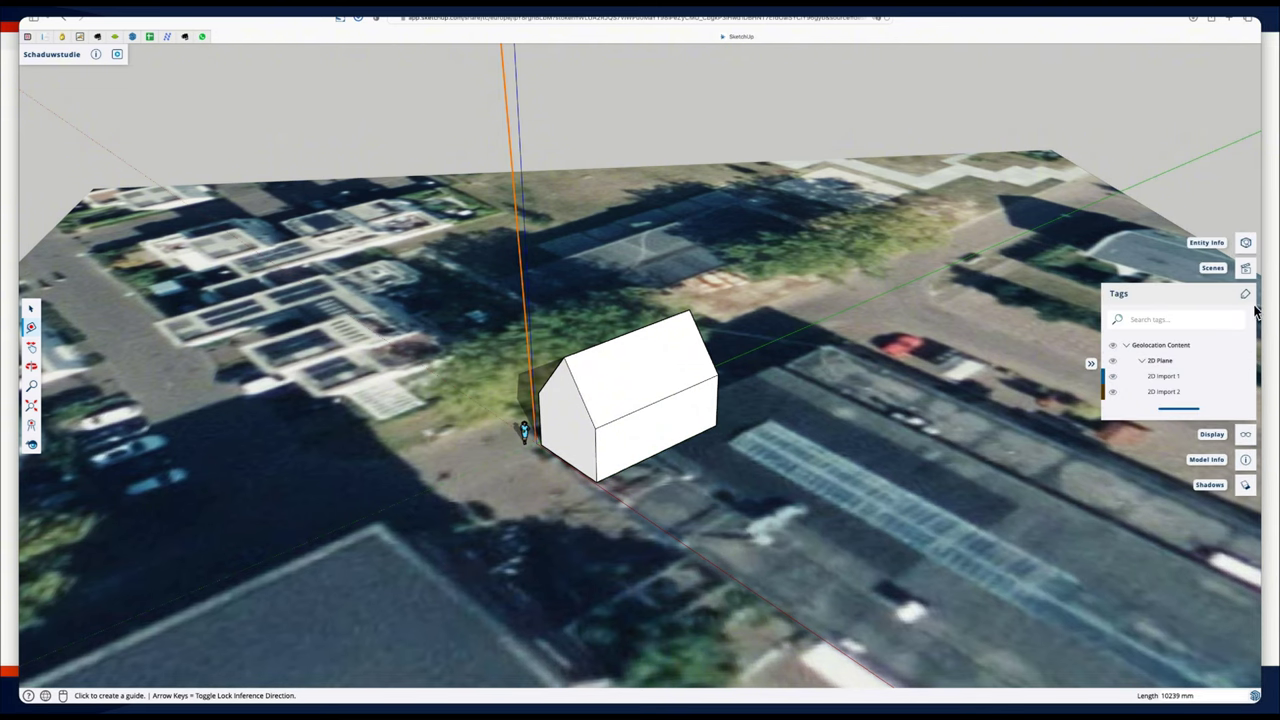
click(1248, 269)
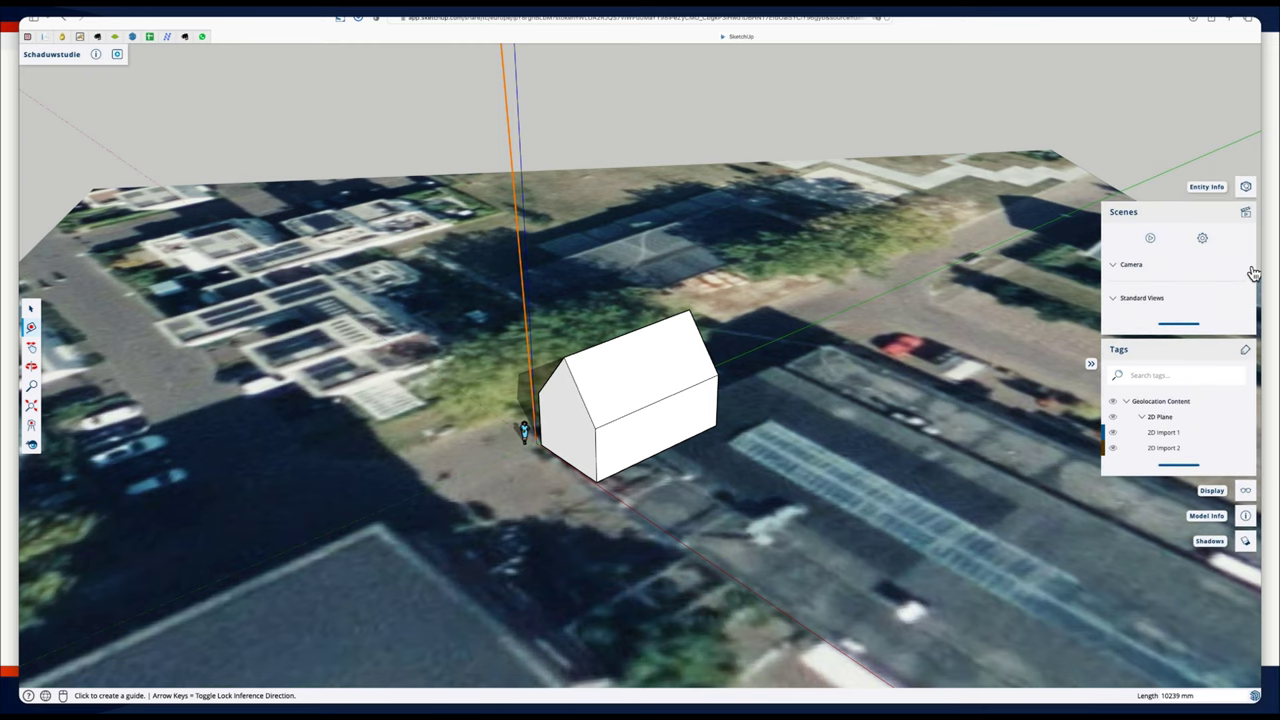
click(1248, 218)
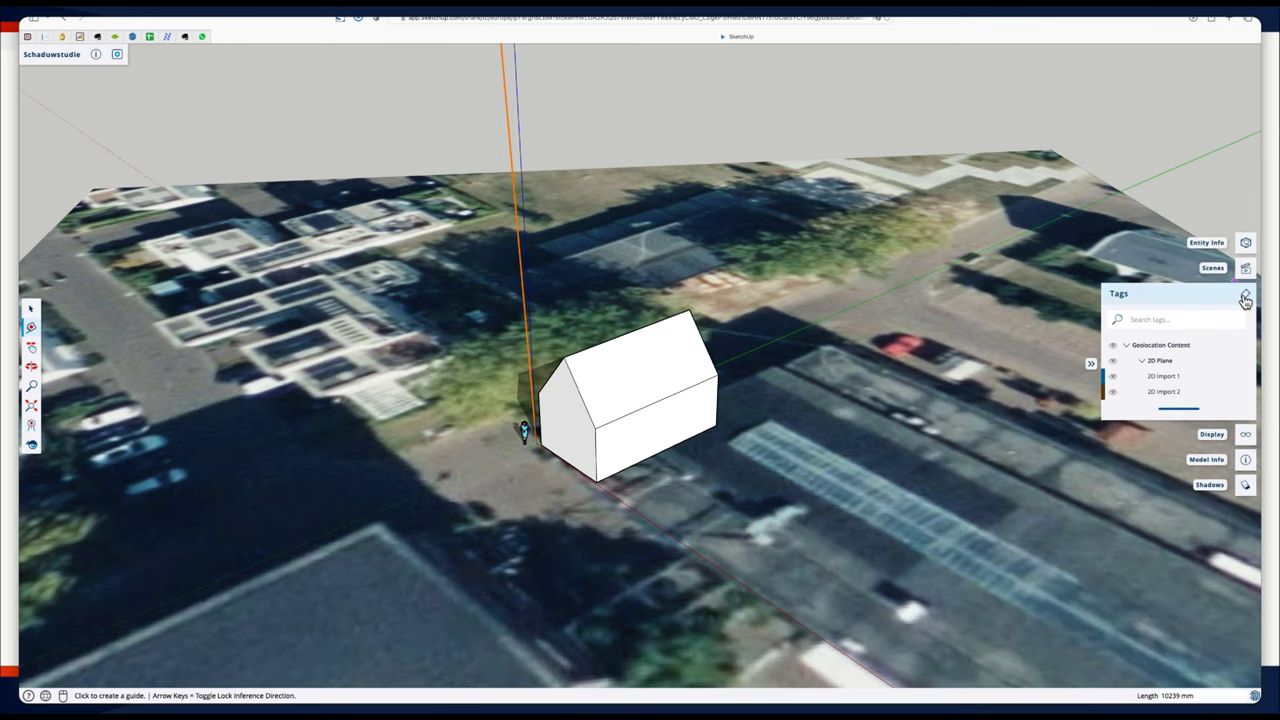
click(1245, 294)
key(space)
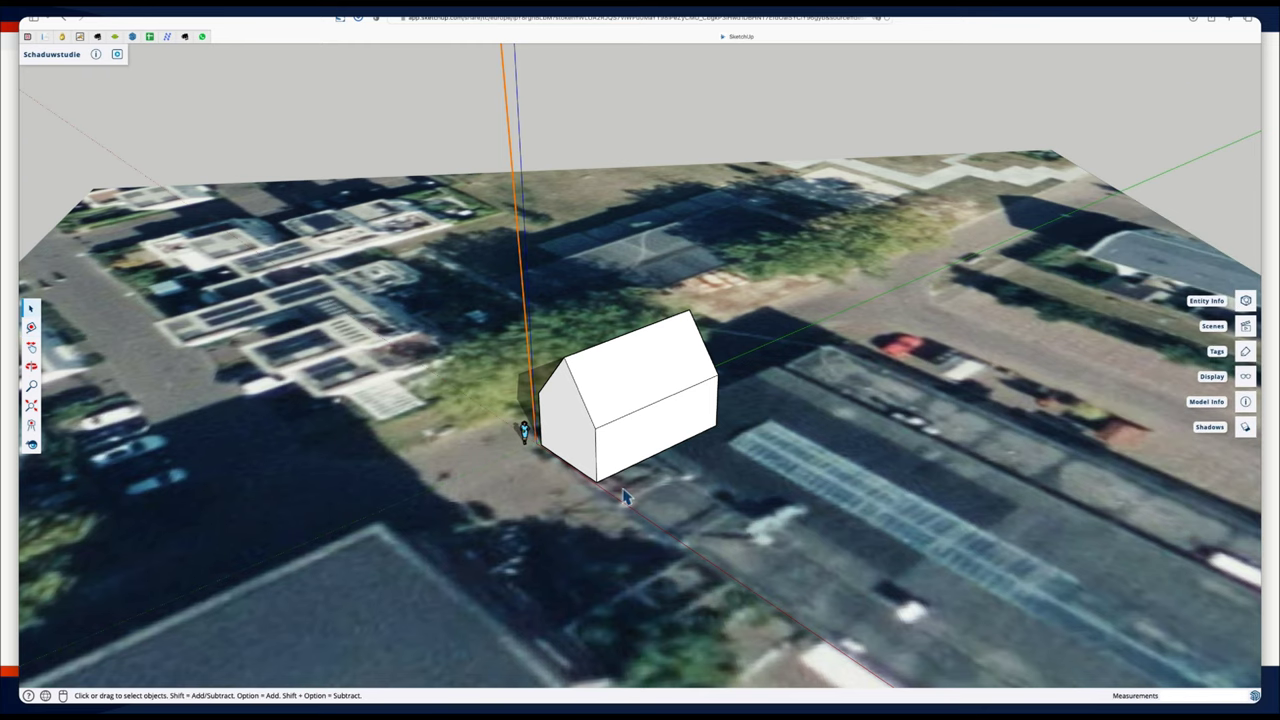
middle_drag(622, 497, 820, 412)
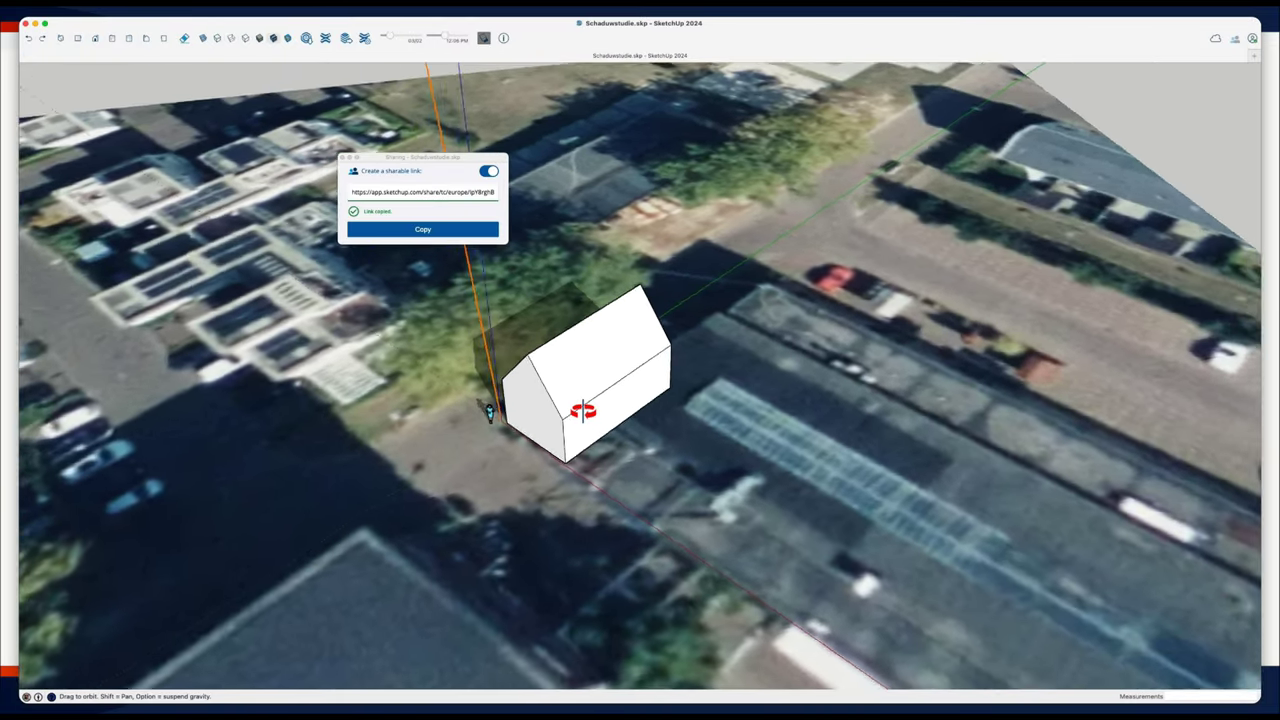
middle_drag(583, 410, 686, 360)
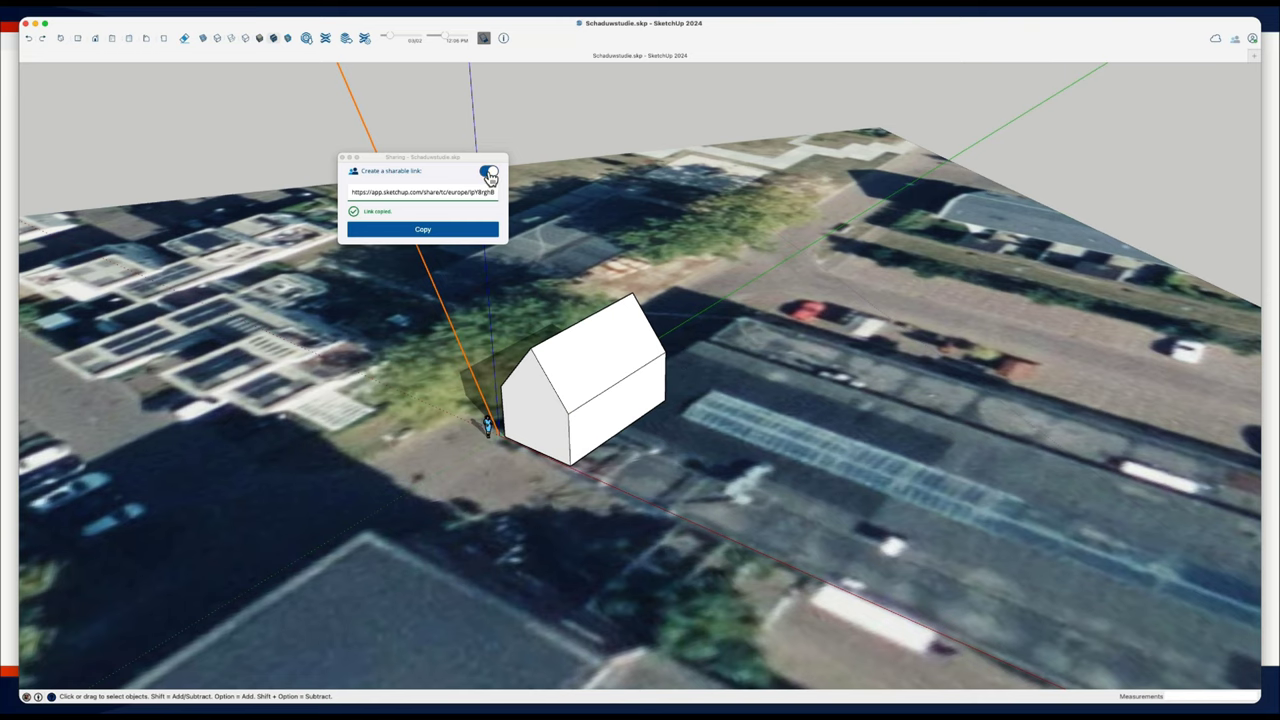
Switch off the Create a sharable link toggle in the Sharing dialog
click(489, 174)
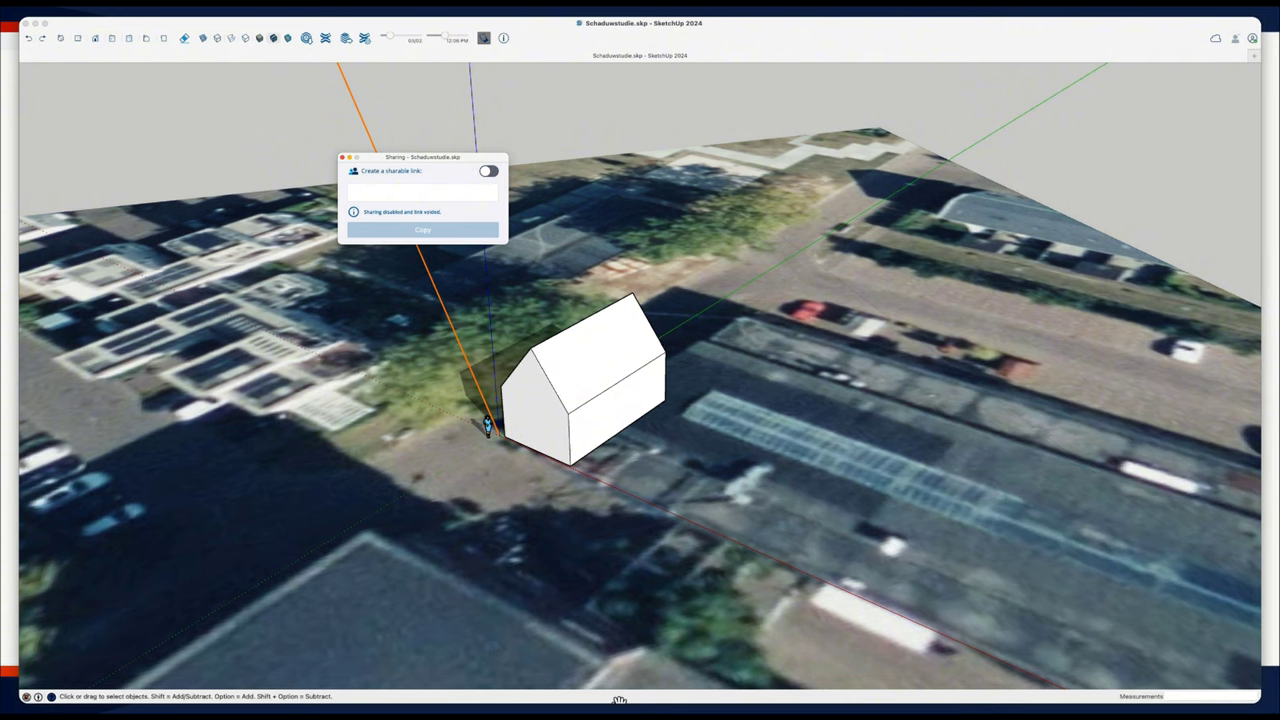
mouse_move(369, 684)
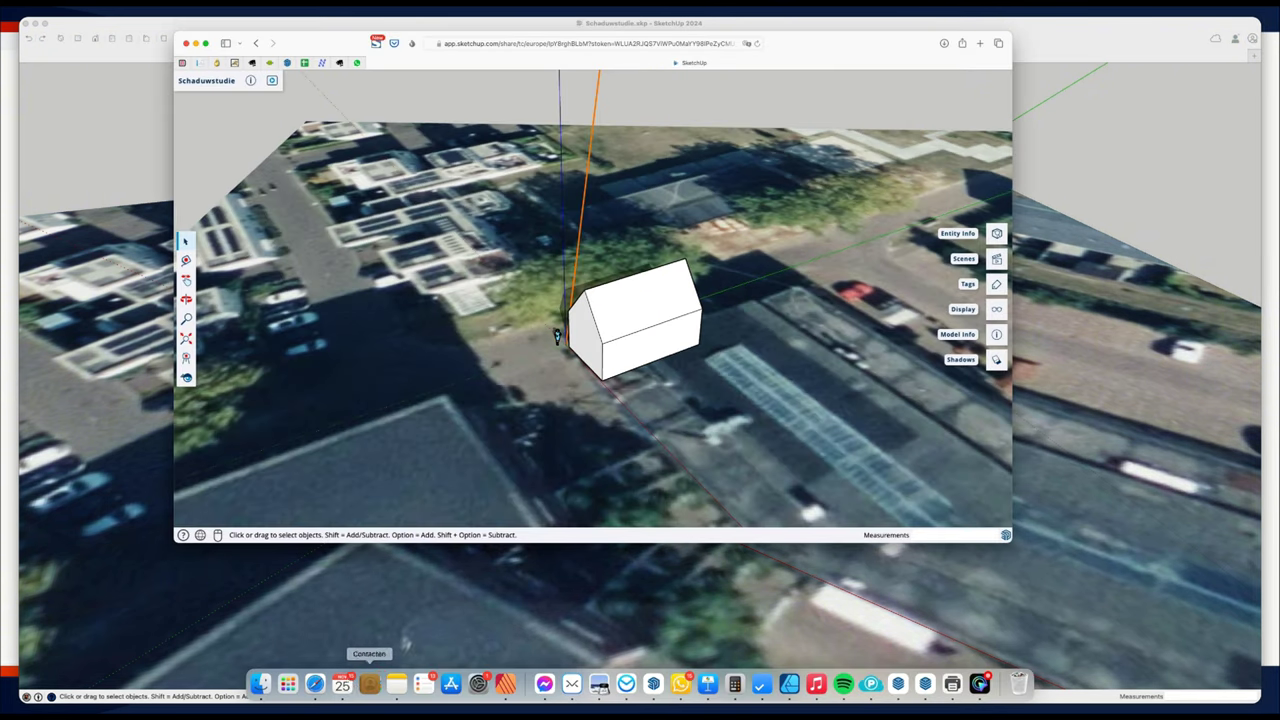
Reload the shared link in Safari and dismiss the expired-or-invalid link error
click(664, 42)
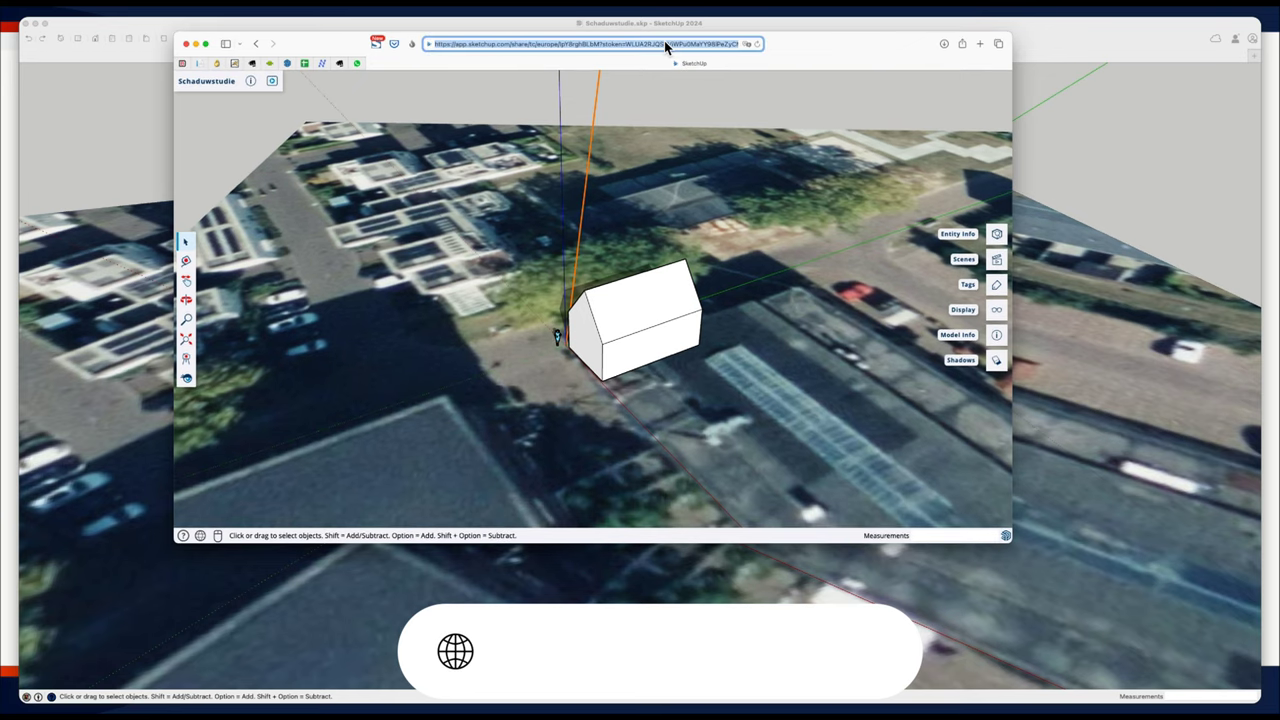
key(Return)
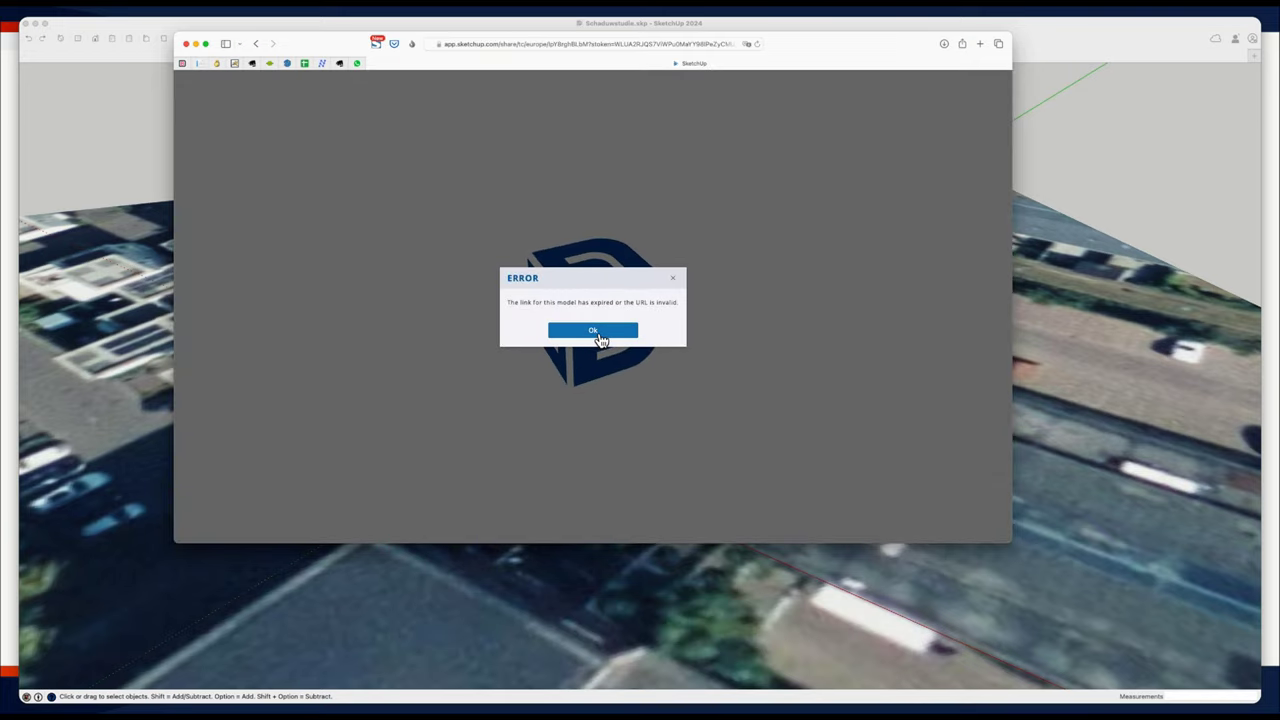
click(596, 332)
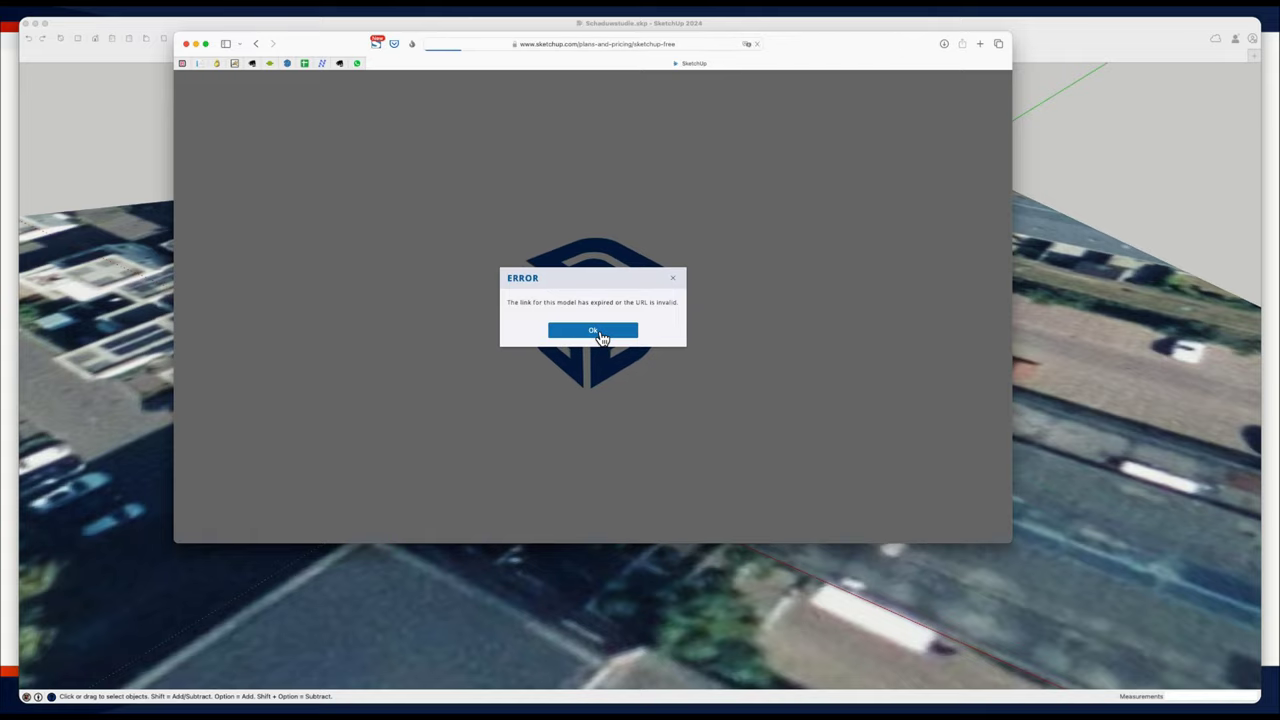